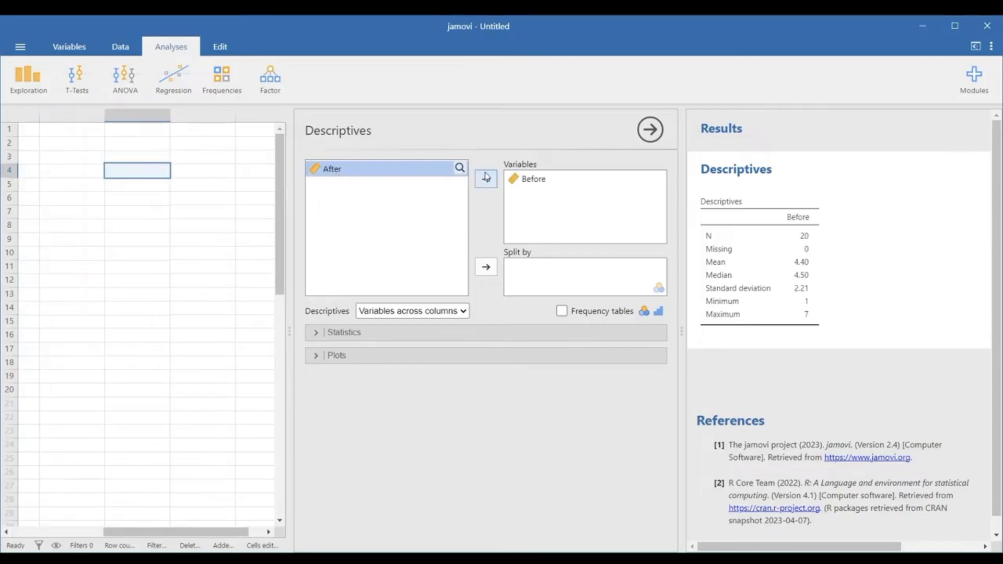
- Add After to the Descriptives variables, enable box plots, and inspect the Before and After plots for outliers
{"action": "left_click", "coordinate": [490, 181]}
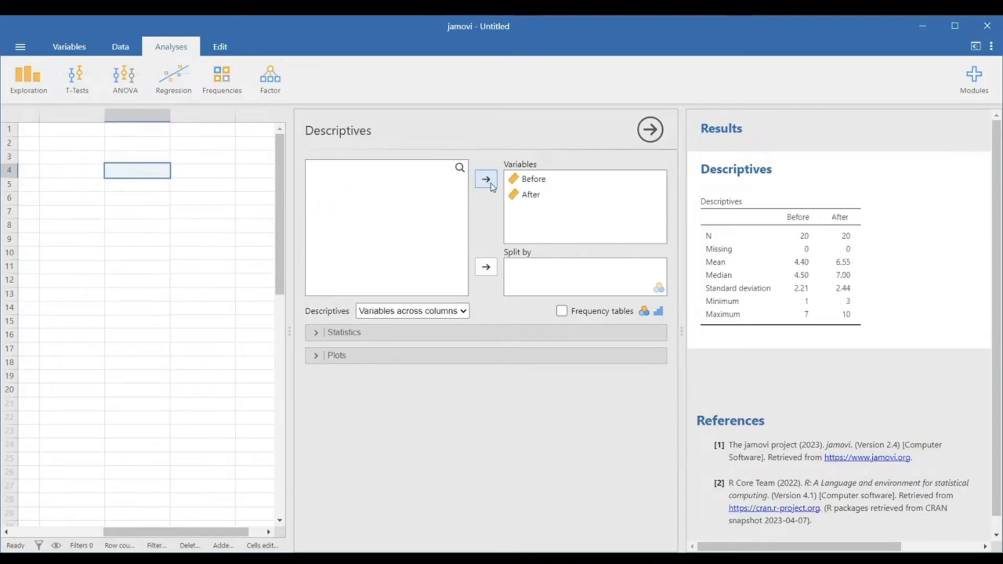
{"action": "left_click", "coordinate": [315, 362]}
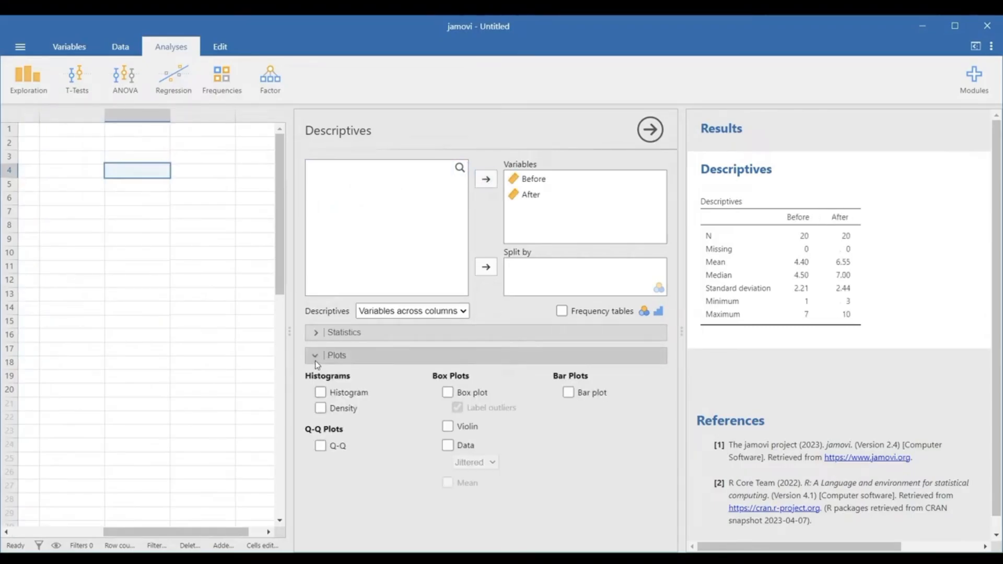
{"action": "left_click", "coordinate": [448, 392]}
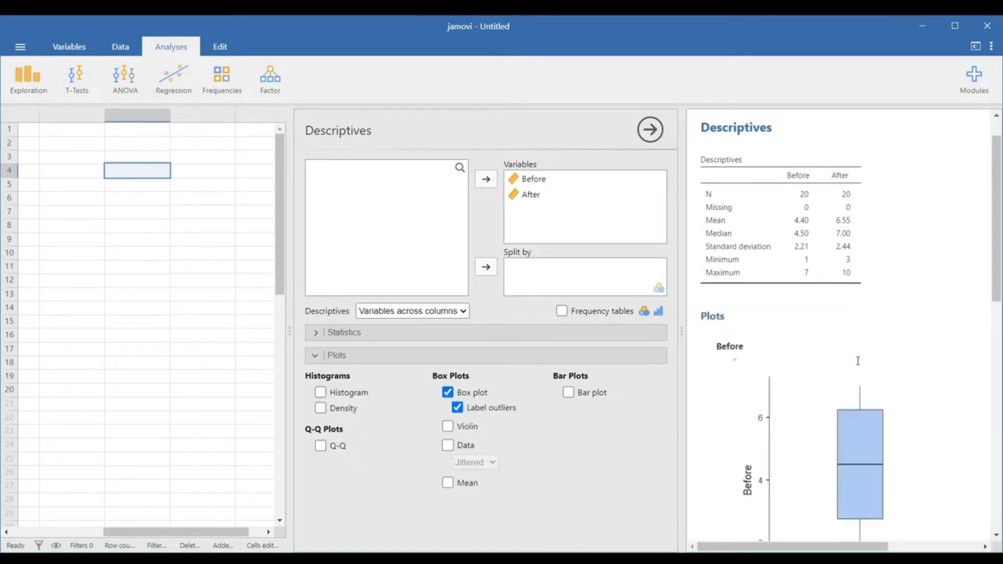
{"action": "scroll", "coordinate": [859, 364], "scroll_direction": "down", "scroll_amount": 3}
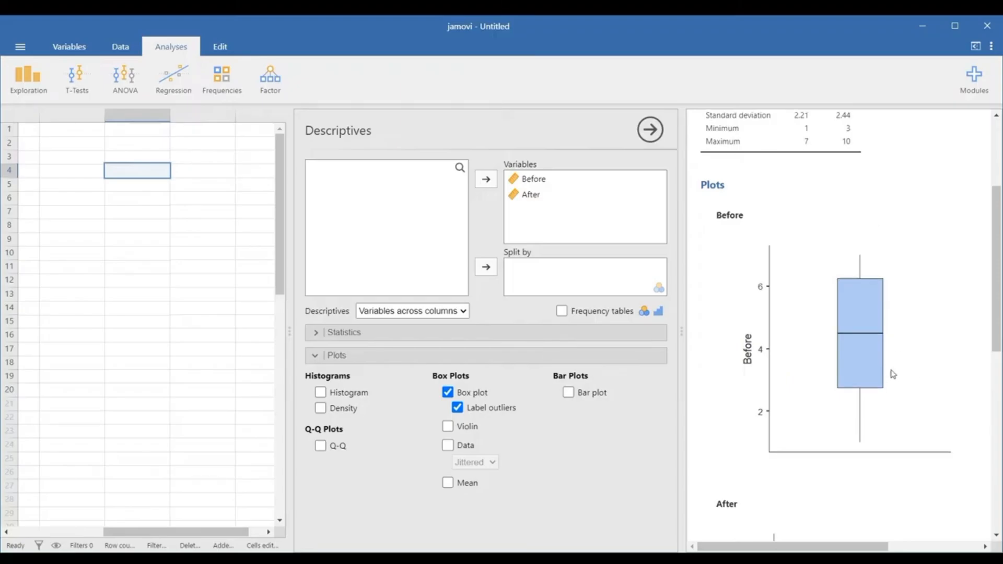
{"action": "scroll", "coordinate": [888, 376], "scroll_direction": "down", "scroll_amount": 5}
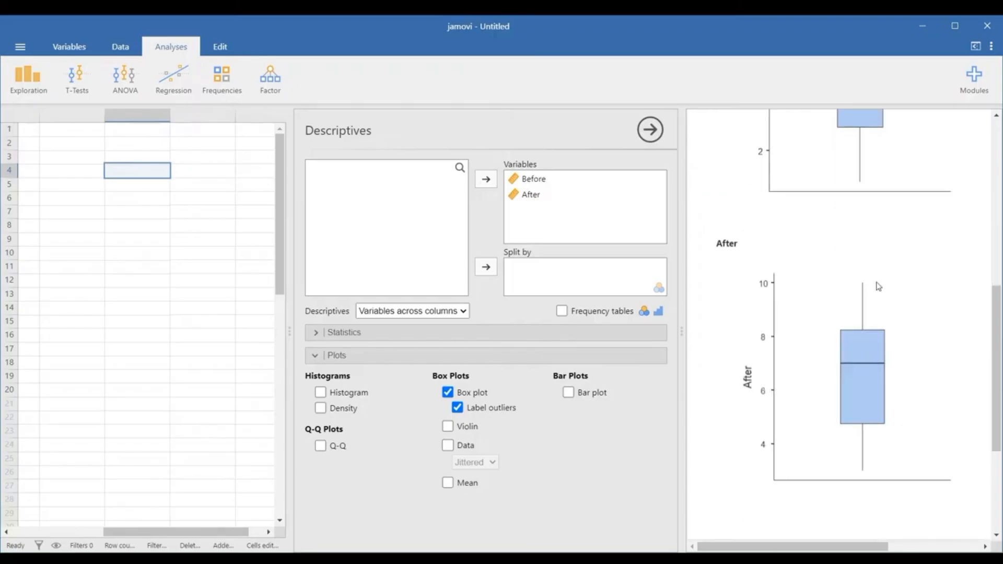
{"action": "scroll", "coordinate": [909, 324], "scroll_direction": "up", "scroll_amount": 3}
{"action": "scroll", "coordinate": [909, 323], "scroll_direction": "up", "scroll_amount": 3}
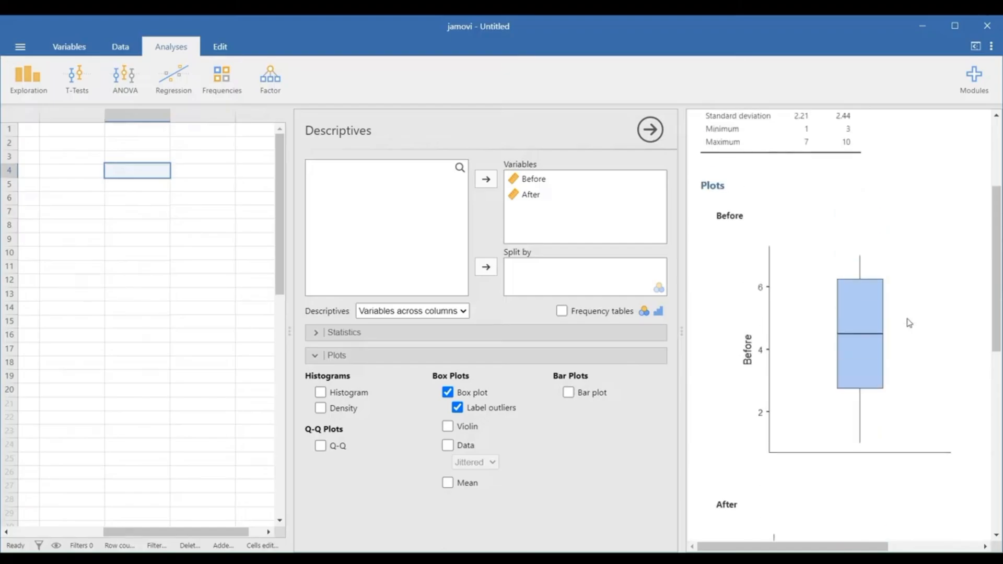
- Set the Before value in row 1 to 17 to test outlier labelling in the box plot, and restore it to 7
{"action": "left_click_drag", "start_coordinate": [218, 532], "coordinate": [74, 479]}
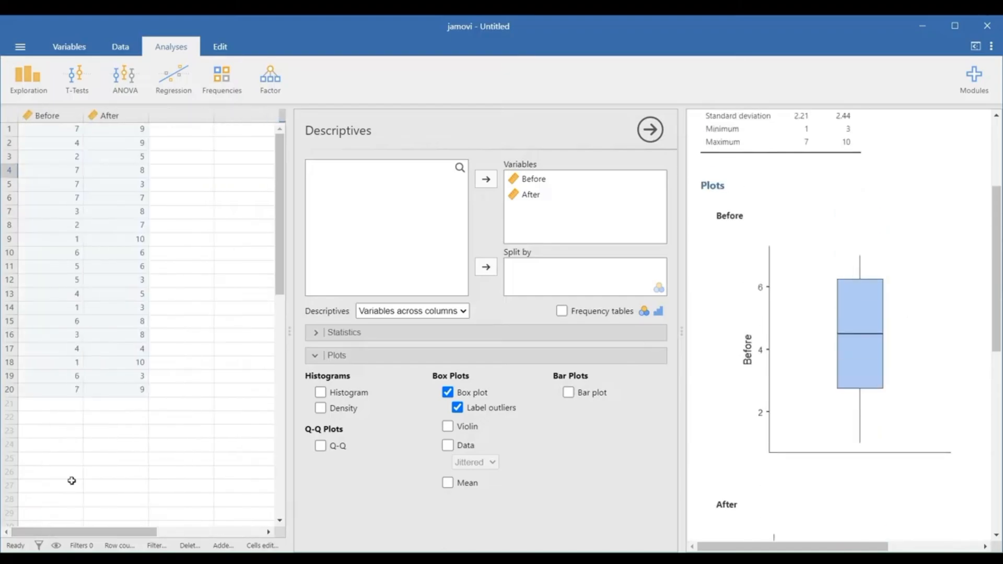
{"action": "left_click", "coordinate": [67, 130]}
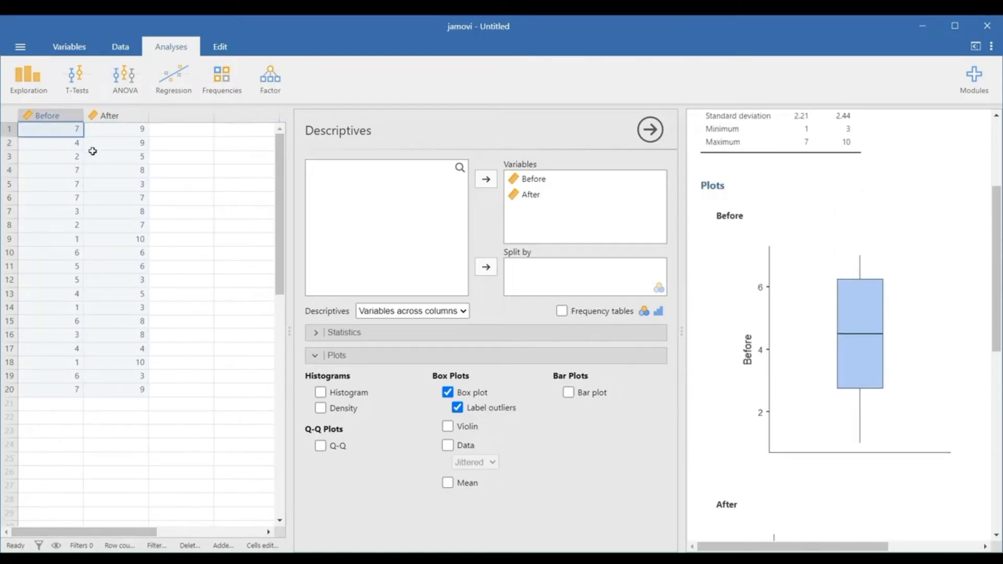
{"action": "type", "text": "17"}
{"action": "key", "text": "Return"}
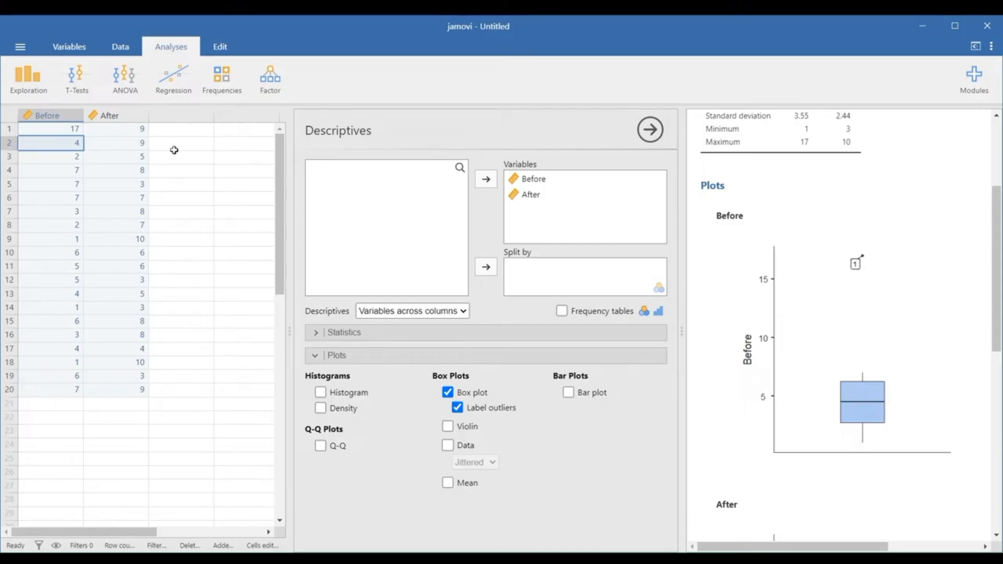
{"action": "left_click", "coordinate": [79, 130]}
{"action": "type", "text": "7"}
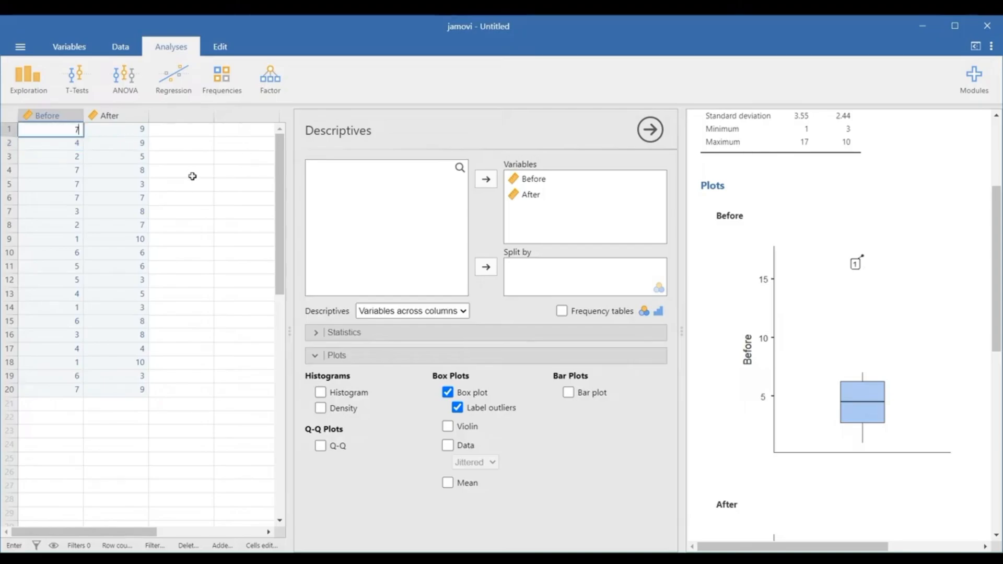
{"action": "key", "text": "Return"}
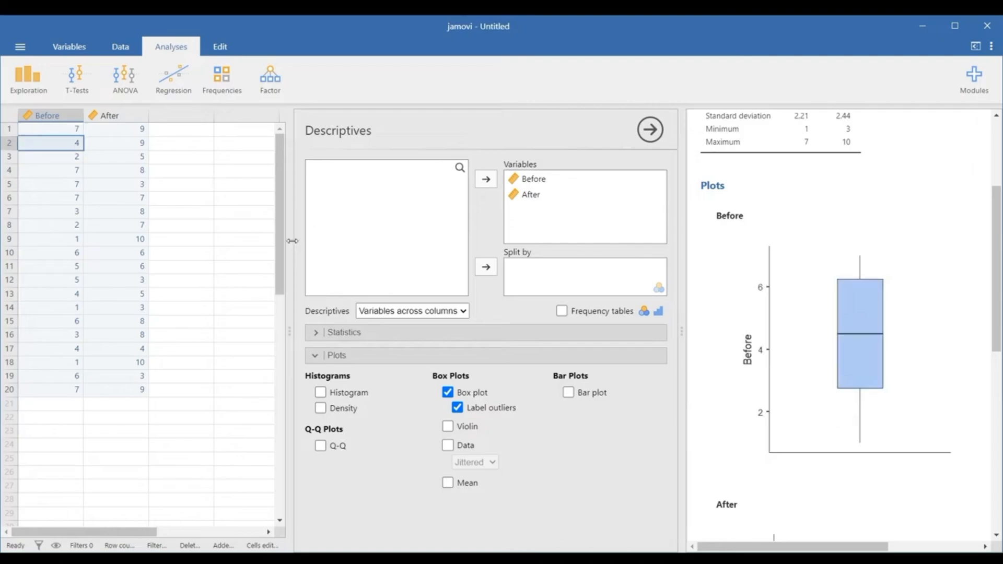
- Create a computed variable in the first empty column after After and name it Difference
{"action": "left_click_drag", "start_coordinate": [292, 241], "coordinate": [200, 238]}
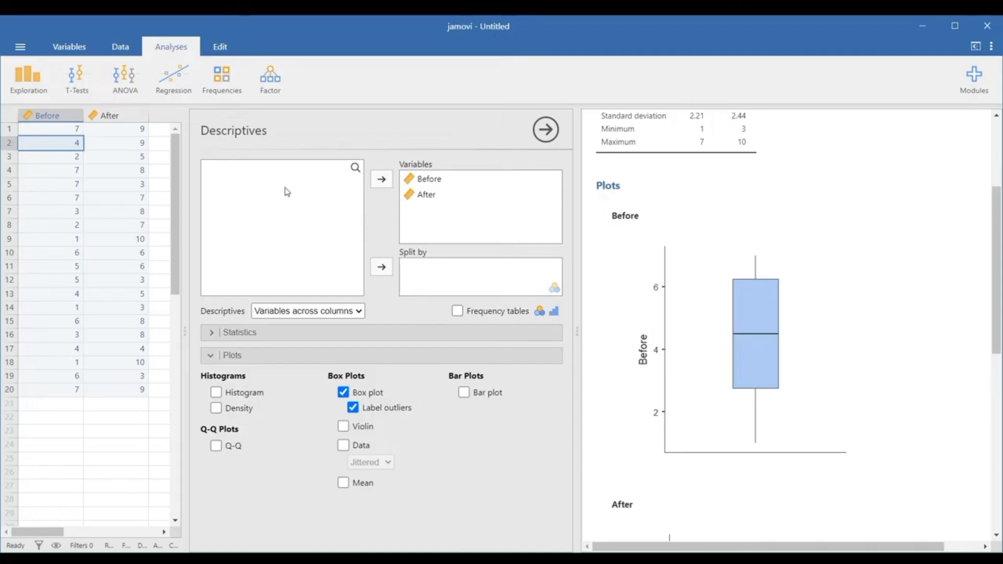
{"action": "left_click", "coordinate": [120, 46]}
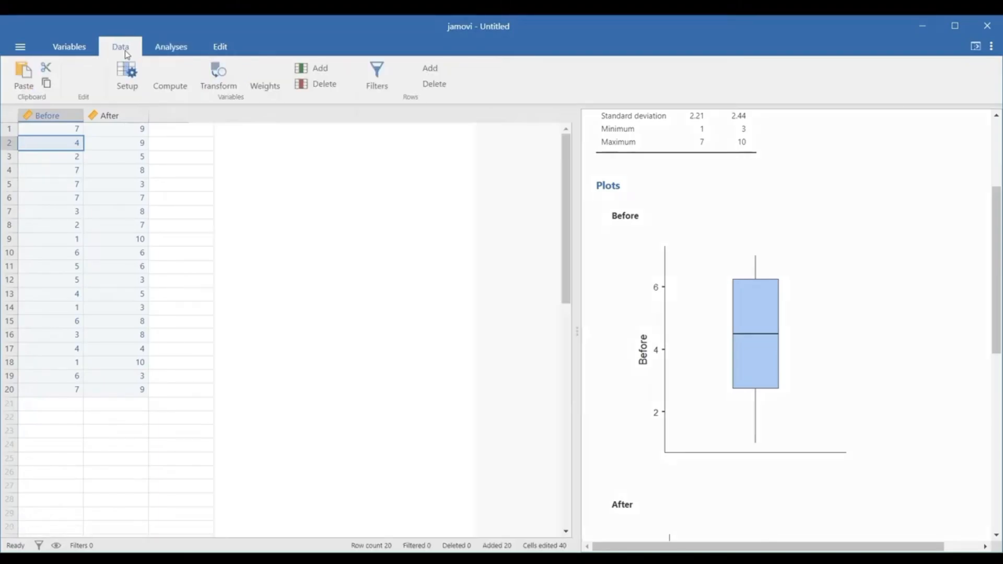
{"action": "left_click", "coordinate": [192, 117]}
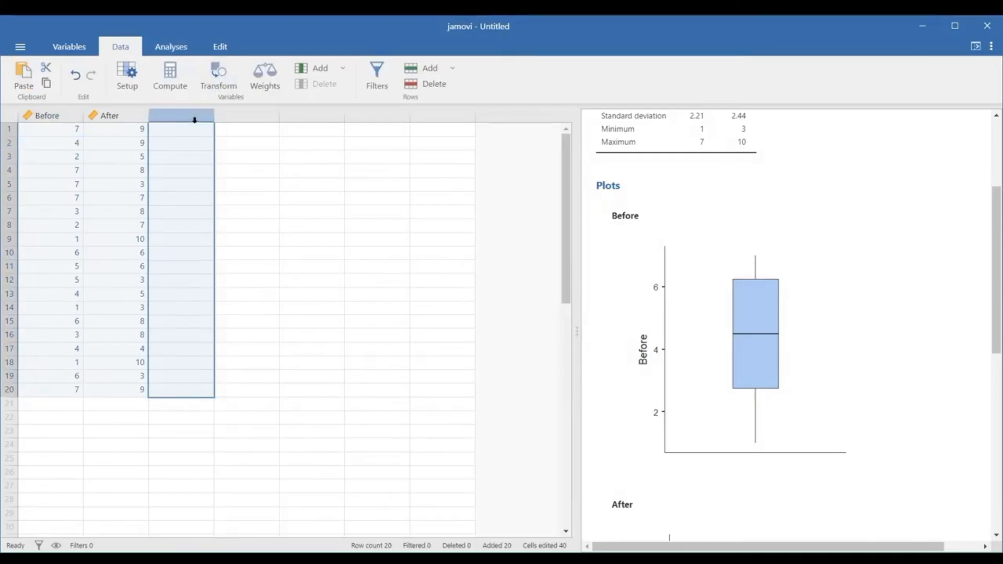
{"action": "left_click", "coordinate": [176, 86]}
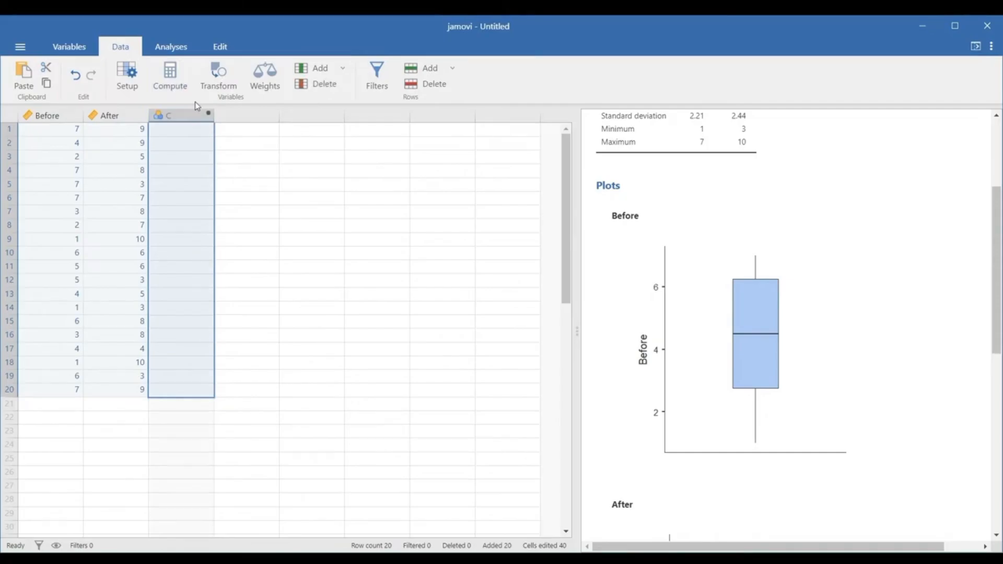
{"action": "double_click", "coordinate": [180, 115]}
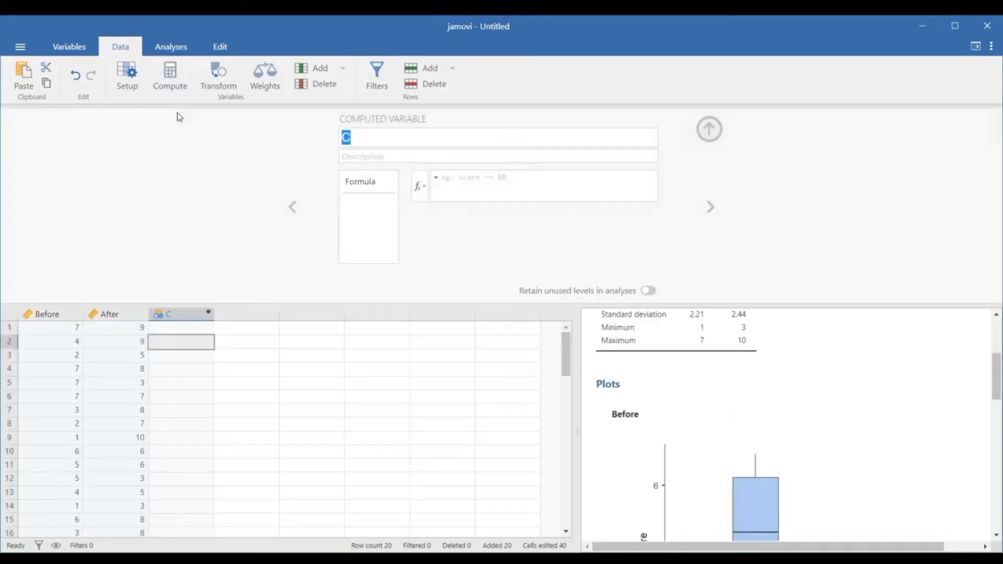
{"action": "left_click", "coordinate": [369, 137]}
{"action": "left_click_drag", "start_coordinate": [369, 136], "coordinate": [318, 134]}
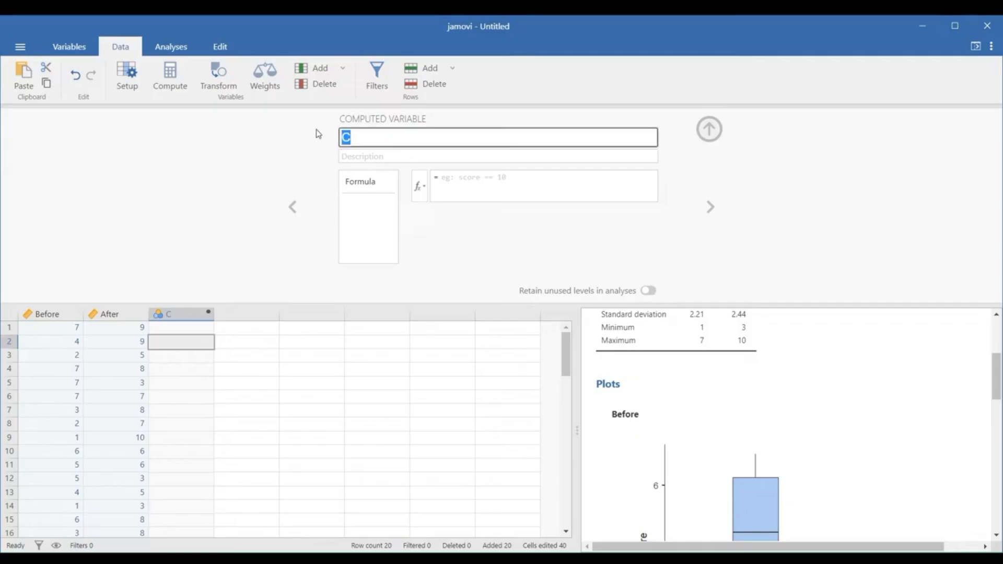
{"action": "type", "text": "Difference"}
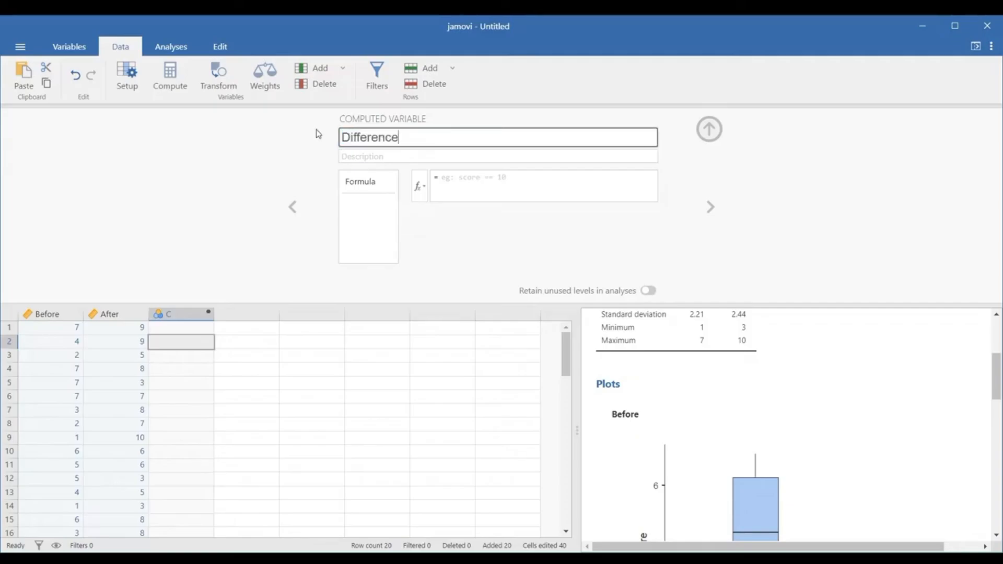
- Define the Difference variable with the formula After-Before
{"action": "left_click", "coordinate": [473, 185]}
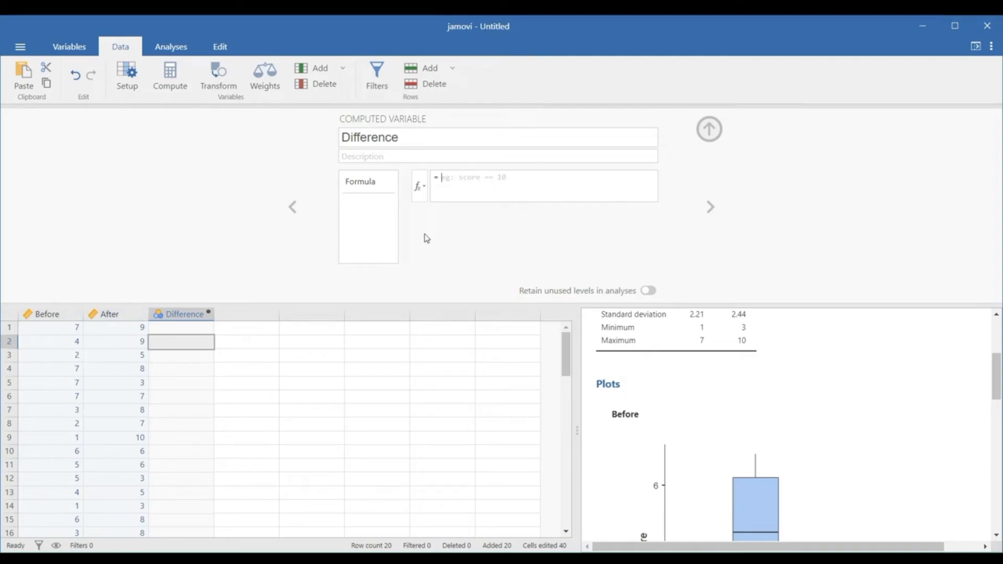
{"action": "left_click", "coordinate": [439, 178]}
{"action": "type", "text": "After"}
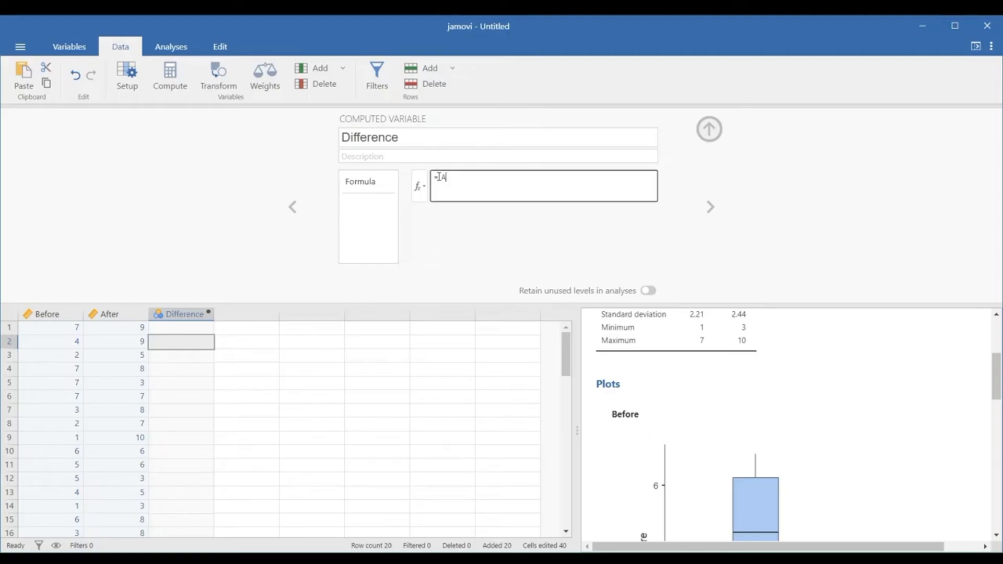
{"action": "type", "text": "-Before"}
{"action": "left_click", "coordinate": [524, 210]}
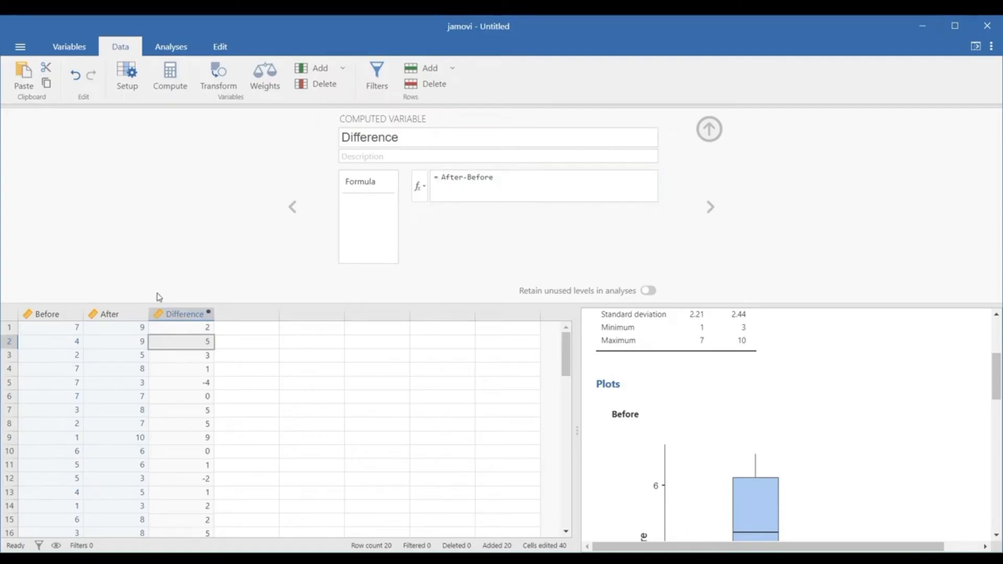
- Review the computed Difference values against the Before and After scores across all rows, and close the variable editor
{"action": "left_click", "coordinate": [165, 314]}
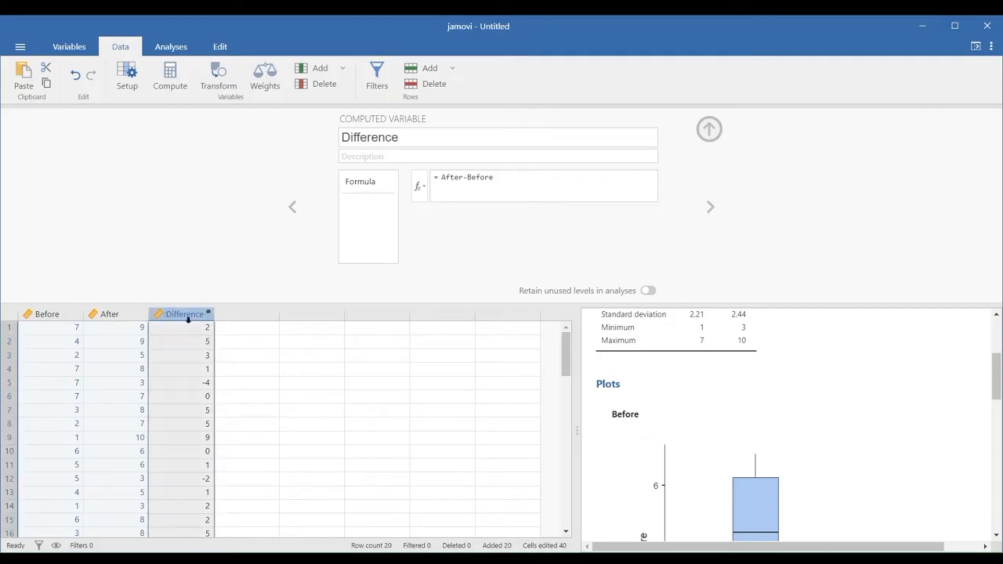
{"action": "scroll", "coordinate": [197, 374], "scroll_direction": "down", "scroll_amount": 5}
{"action": "scroll", "coordinate": [193, 381], "scroll_direction": "up", "scroll_amount": 5}
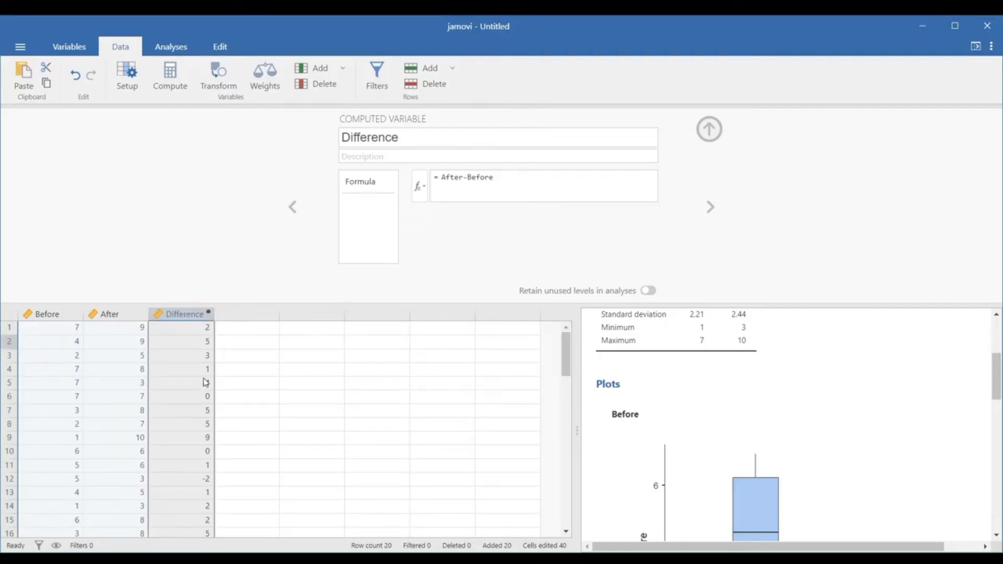
{"action": "left_click", "coordinate": [246, 328]}
{"action": "left_click", "coordinate": [140, 329]}
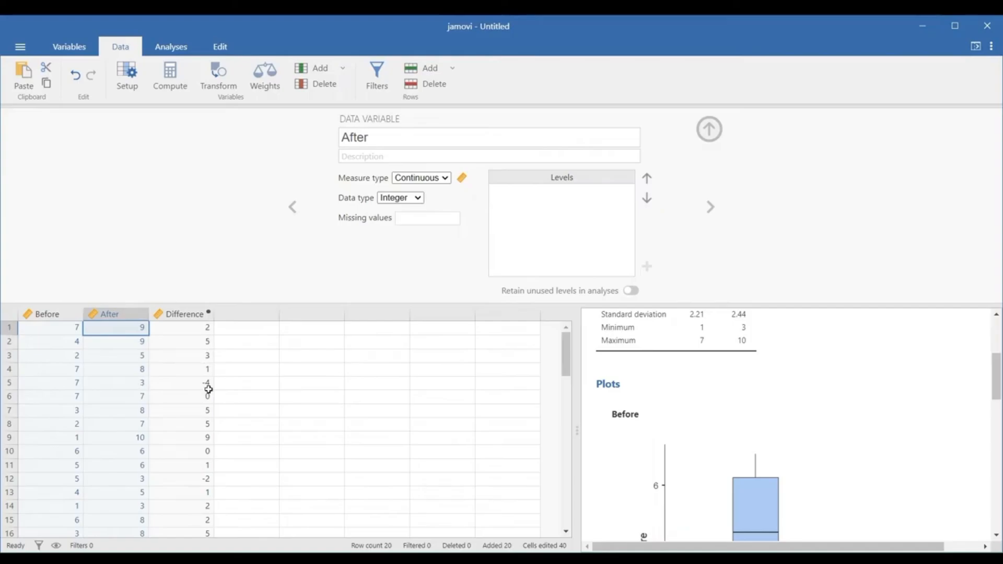
{"action": "scroll", "coordinate": [205, 343], "scroll_direction": "down", "scroll_amount": 5}
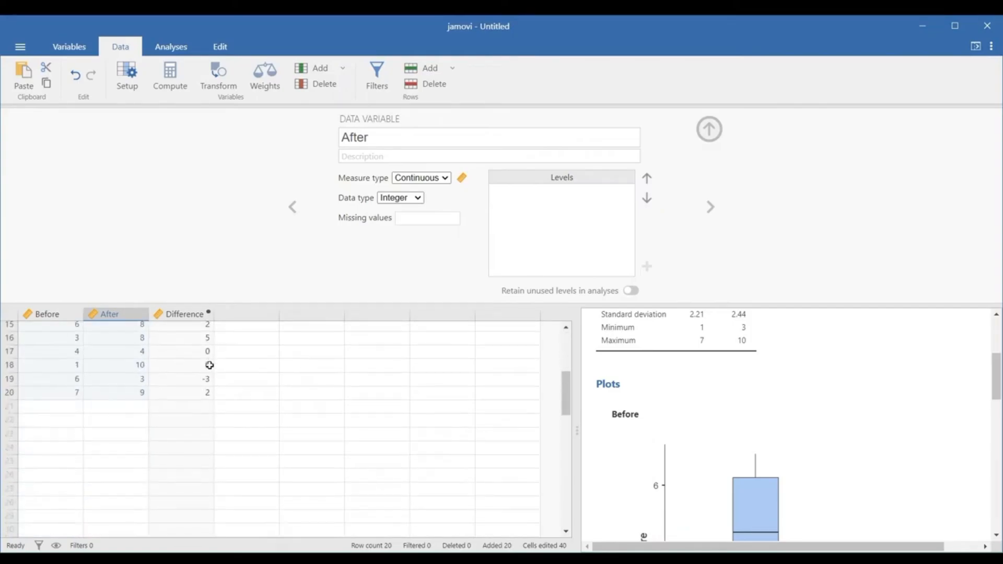
{"action": "scroll", "coordinate": [210, 365], "scroll_direction": "up", "scroll_amount": 5}
{"action": "left_click", "coordinate": [239, 355]}
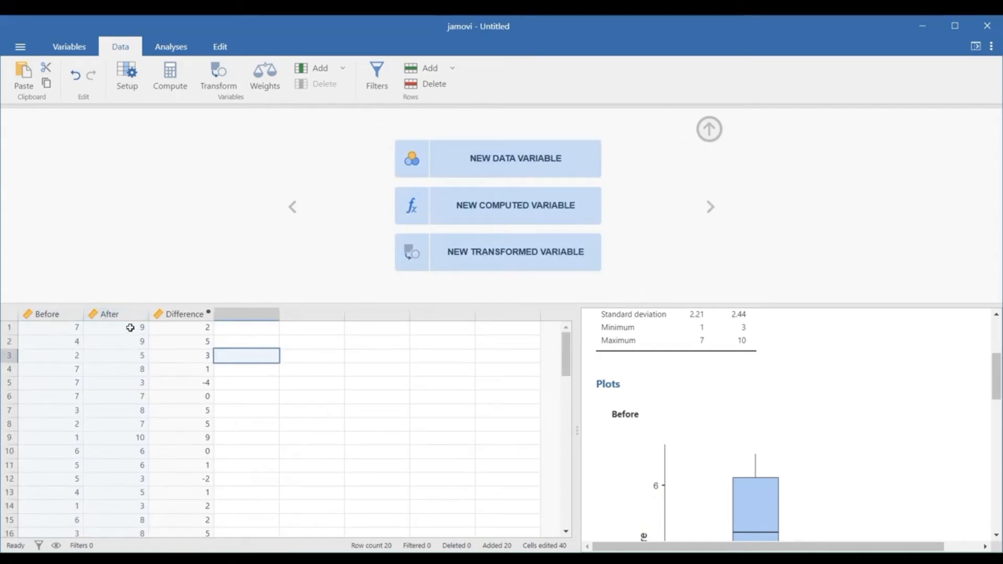
{"action": "left_click", "coordinate": [709, 129]}
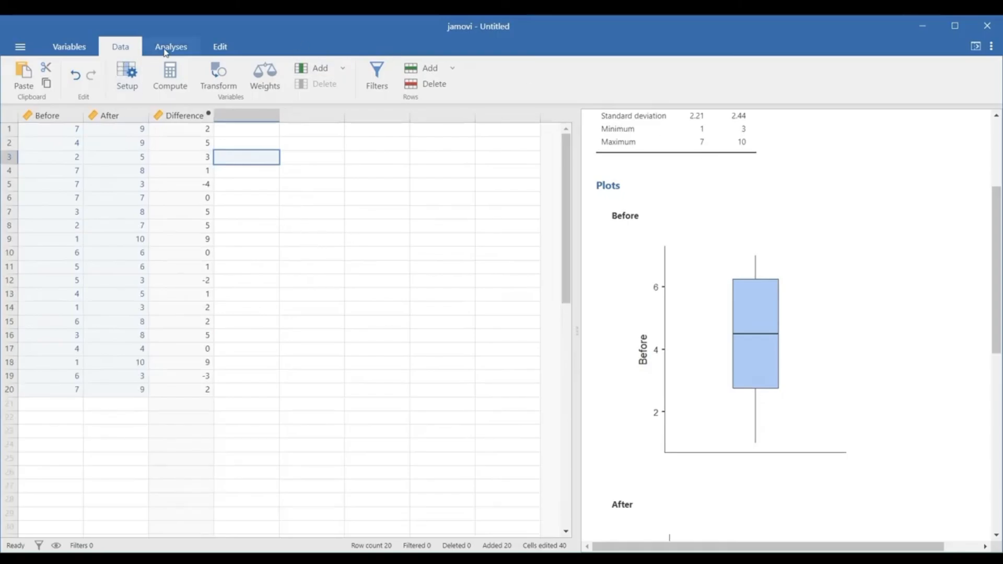
- Start a new Descriptives analysis with Difference as its only variable
{"action": "left_click", "coordinate": [194, 52]}
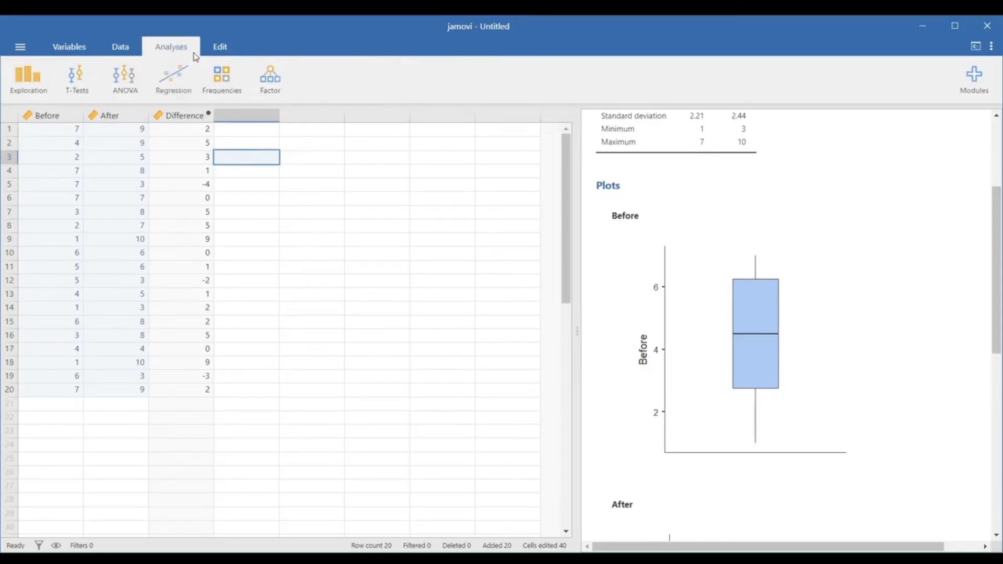
{"action": "left_click", "coordinate": [29, 92]}
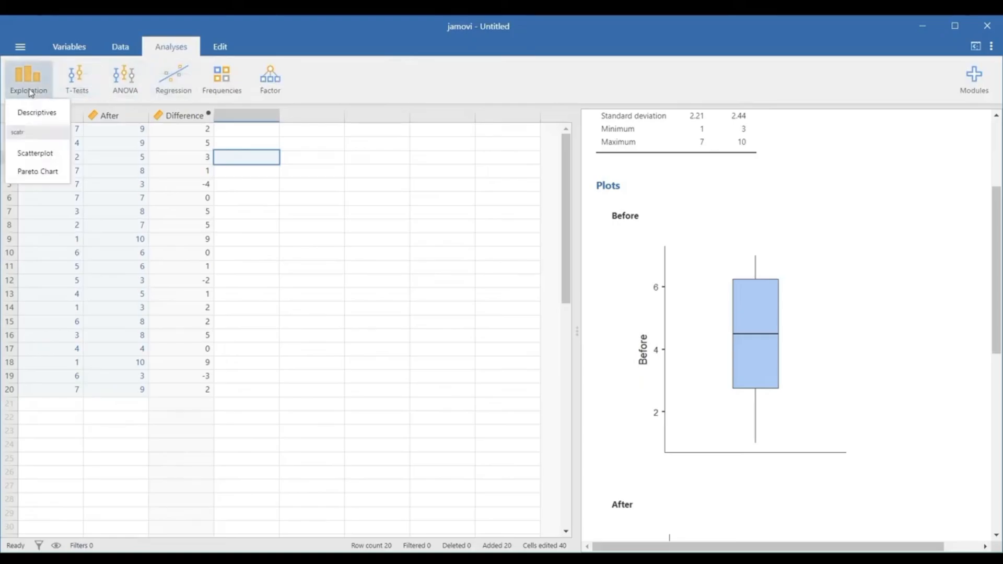
{"action": "left_click", "coordinate": [50, 115]}
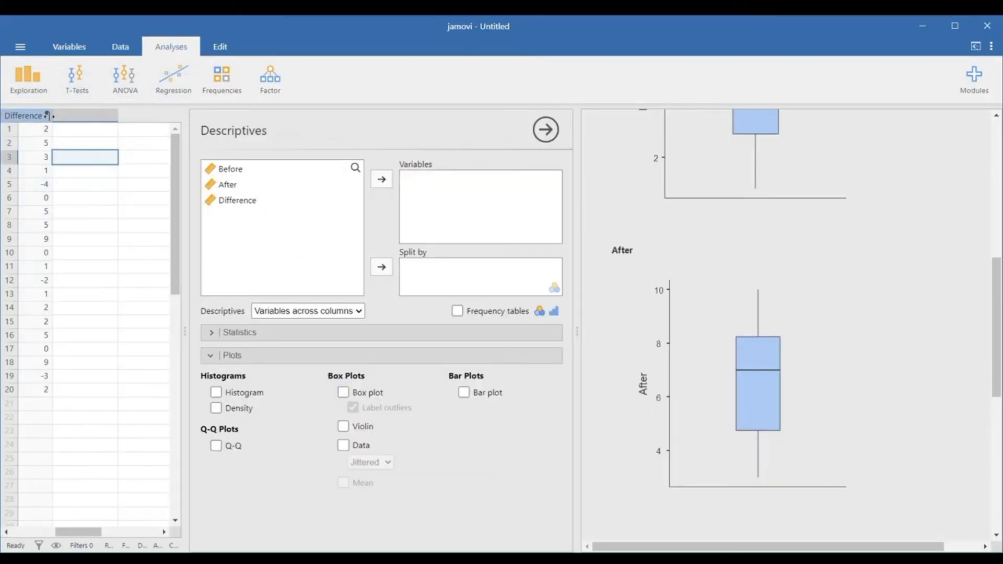
{"action": "left_click", "coordinate": [244, 206]}
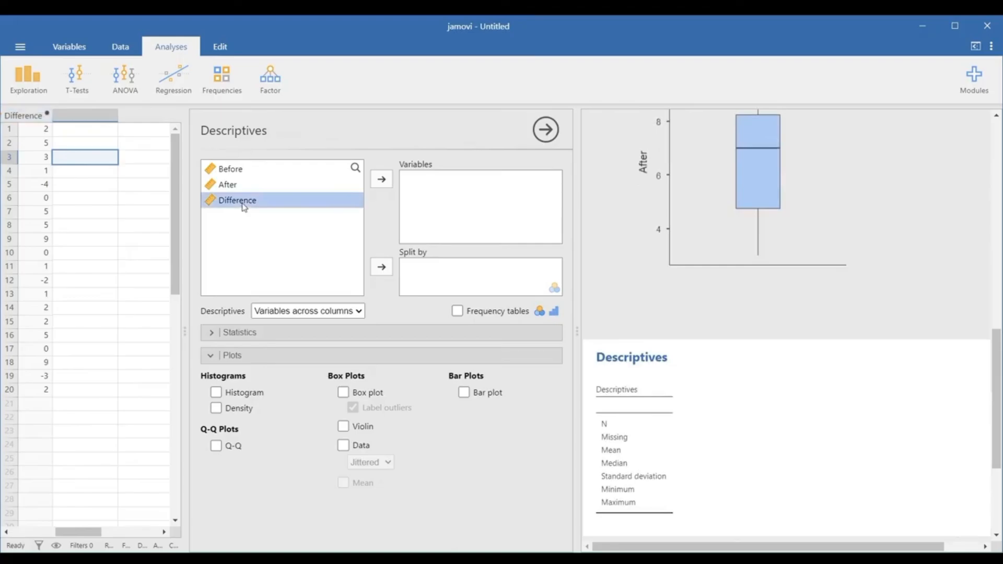
{"action": "left_click", "coordinate": [381, 179]}
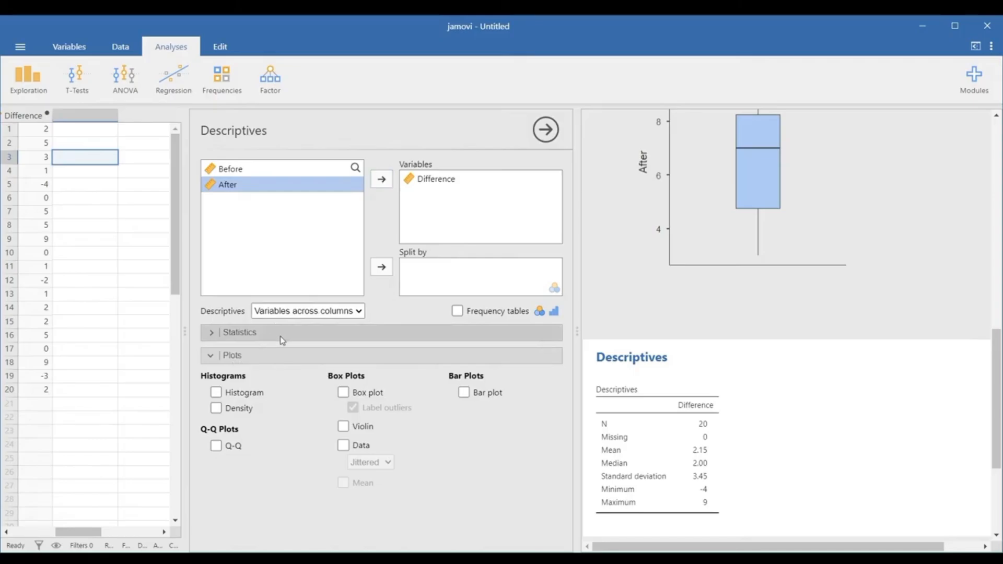
- Include the Shapiro-Wilk normality test in the statistics for Difference
{"action": "left_click", "coordinate": [212, 334]}
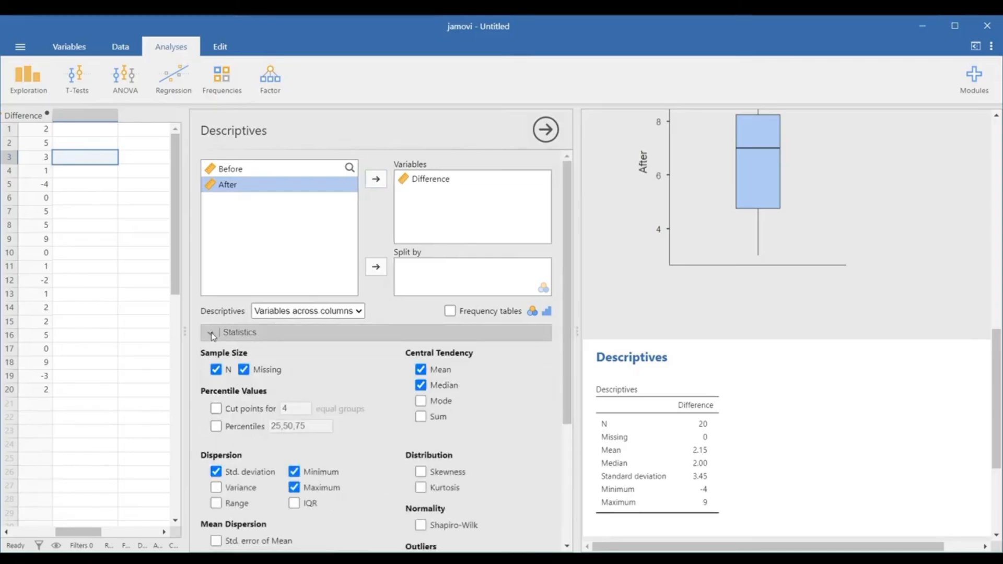
{"action": "scroll", "coordinate": [375, 368], "scroll_direction": "down", "scroll_amount": 2}
{"action": "scroll", "coordinate": [377, 368], "scroll_direction": "down", "scroll_amount": 2}
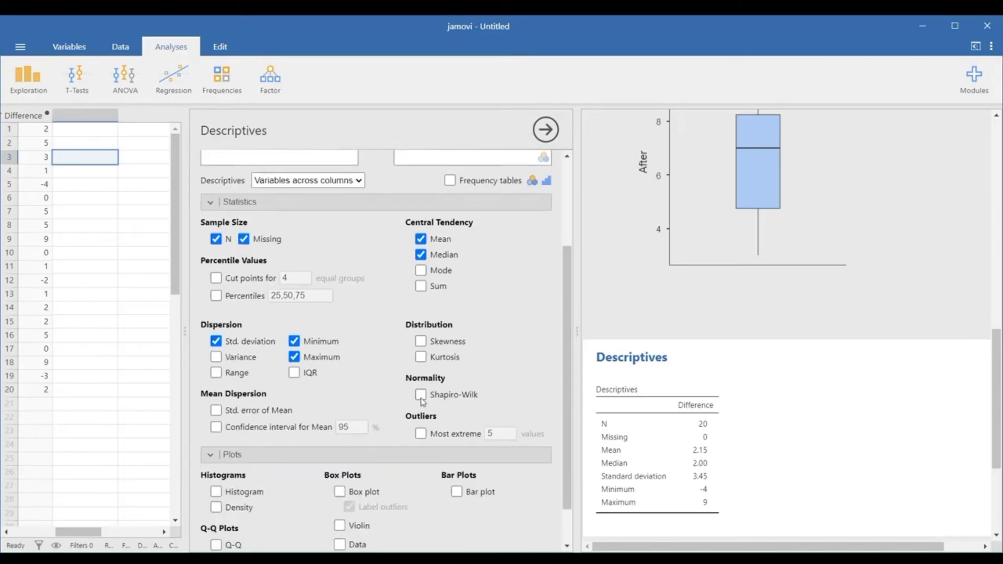
{"action": "left_click", "coordinate": [421, 395]}
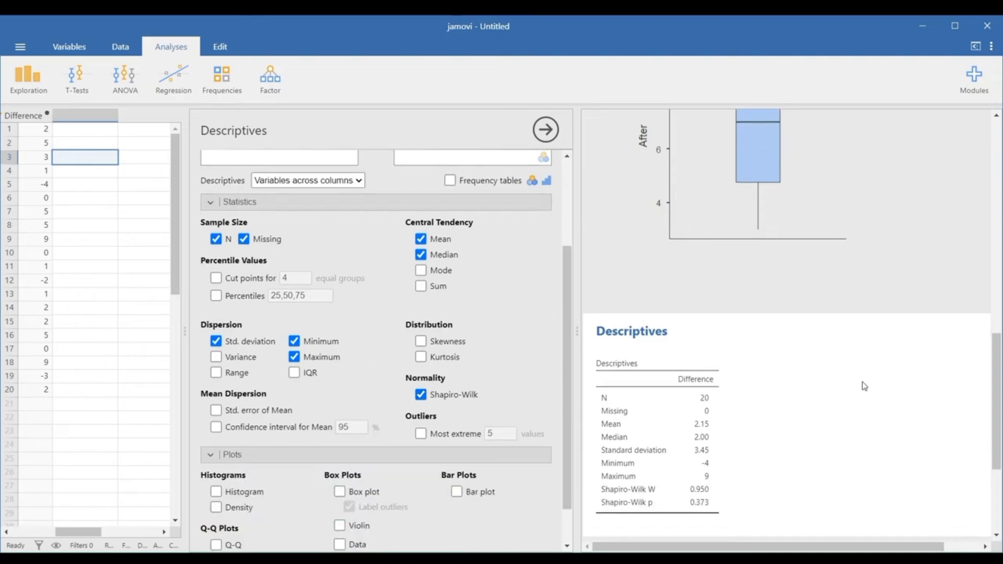
- Start a Paired Samples T-Test with Before and After as the paired variables
{"action": "scroll", "coordinate": [865, 386], "scroll_direction": "down", "scroll_amount": 4}
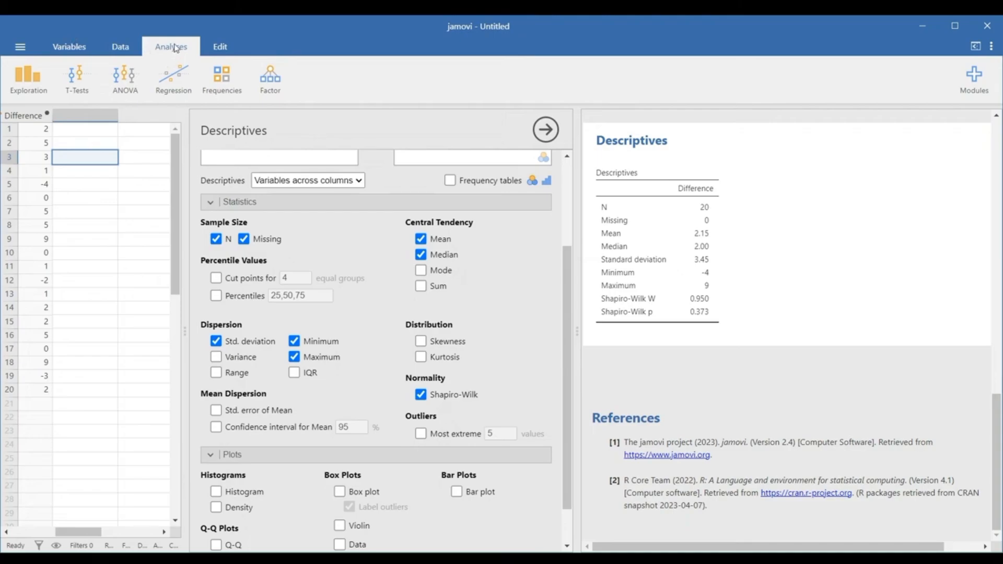
{"action": "left_click", "coordinate": [77, 92]}
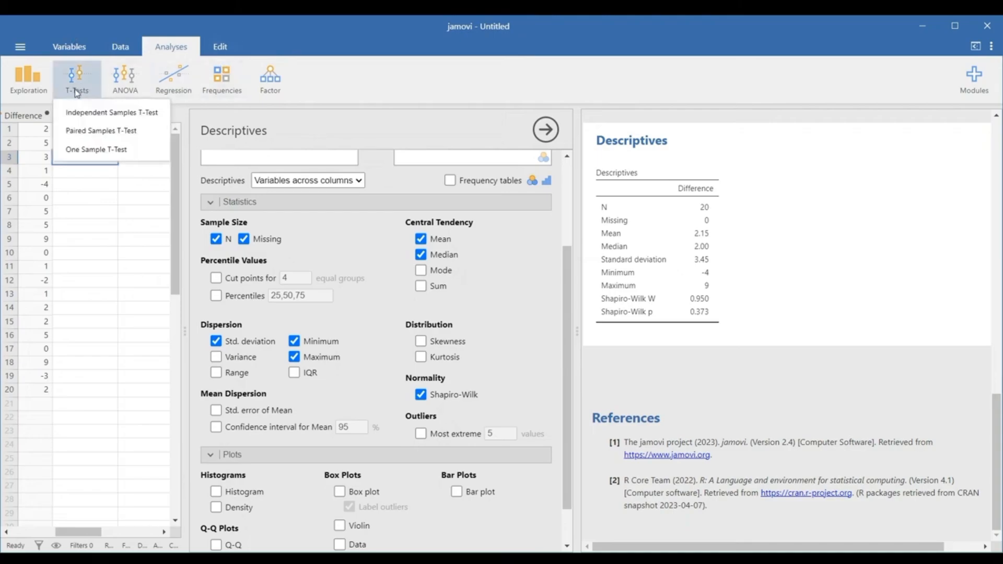
{"action": "left_click", "coordinate": [156, 137]}
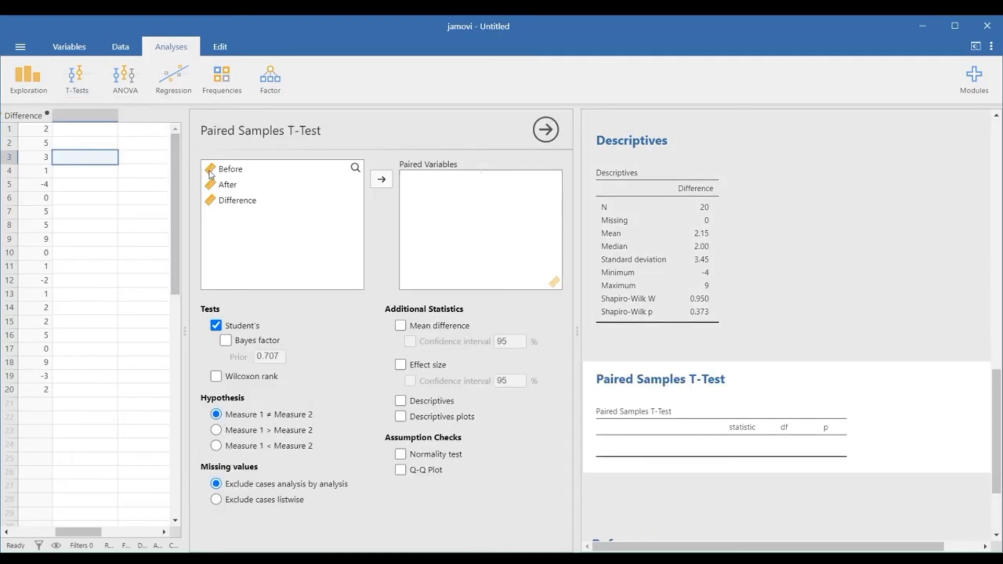
{"action": "left_click", "coordinate": [240, 177]}
{"action": "left_click", "coordinate": [238, 187], "text": "shift"}
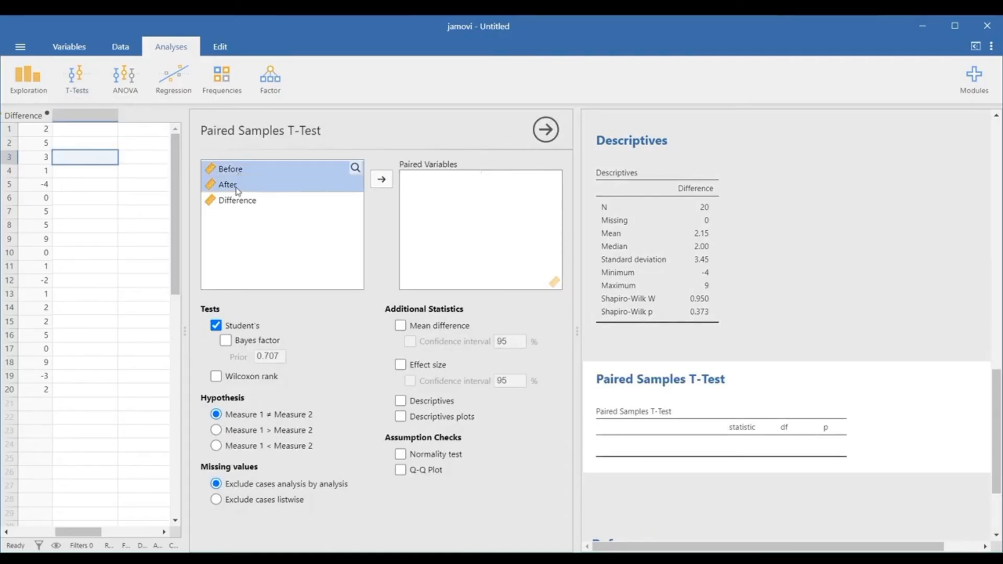
{"action": "left_click", "coordinate": [382, 186]}
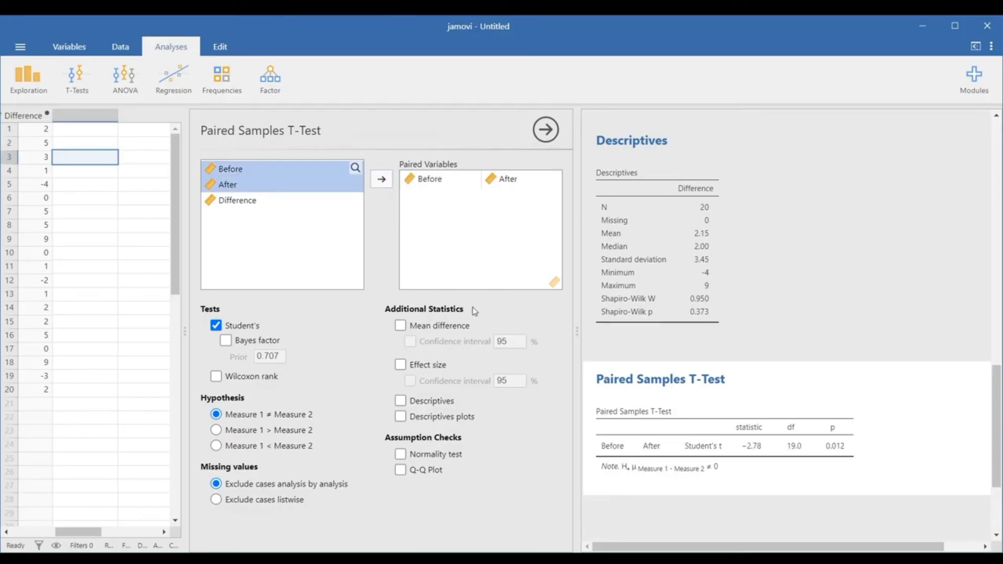
- Add the mean difference and descriptives to the paired t-test output and view the resulting tables
{"action": "left_click", "coordinate": [400, 326]}
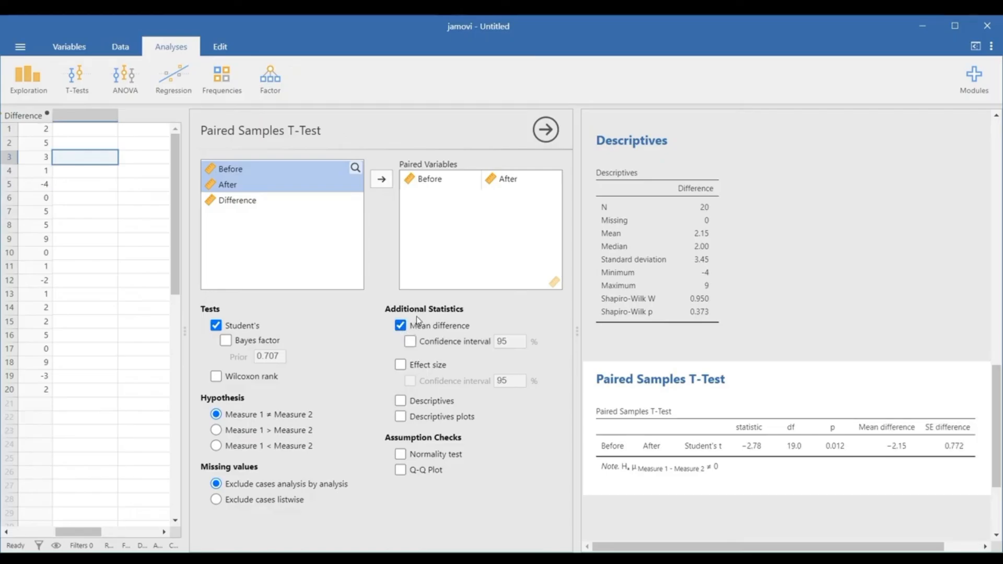
{"action": "left_click", "coordinate": [400, 400]}
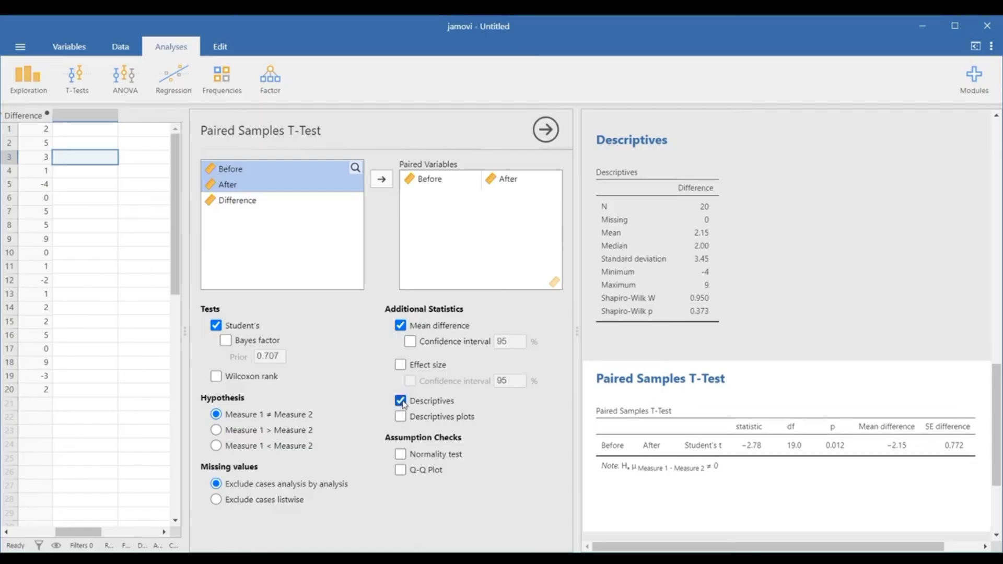
{"action": "scroll", "coordinate": [888, 378], "scroll_direction": "down", "scroll_amount": 3}
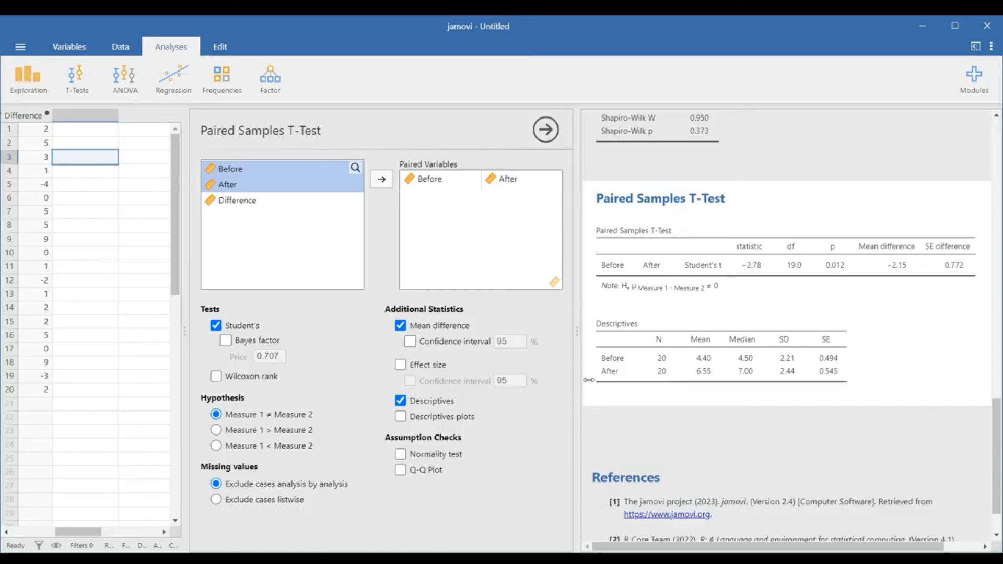
{"action": "scroll", "coordinate": [769, 288], "scroll_direction": "up", "scroll_amount": 1}
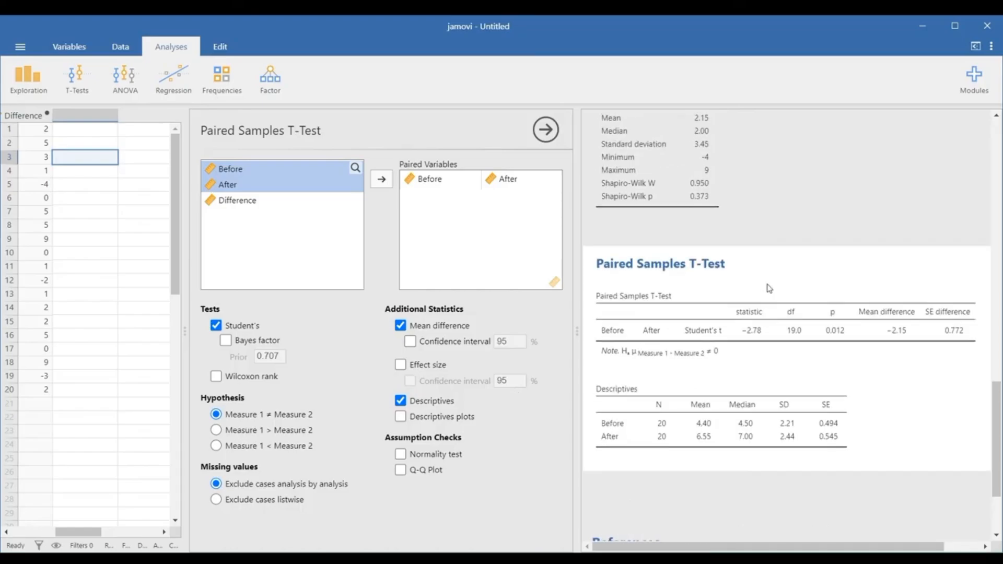